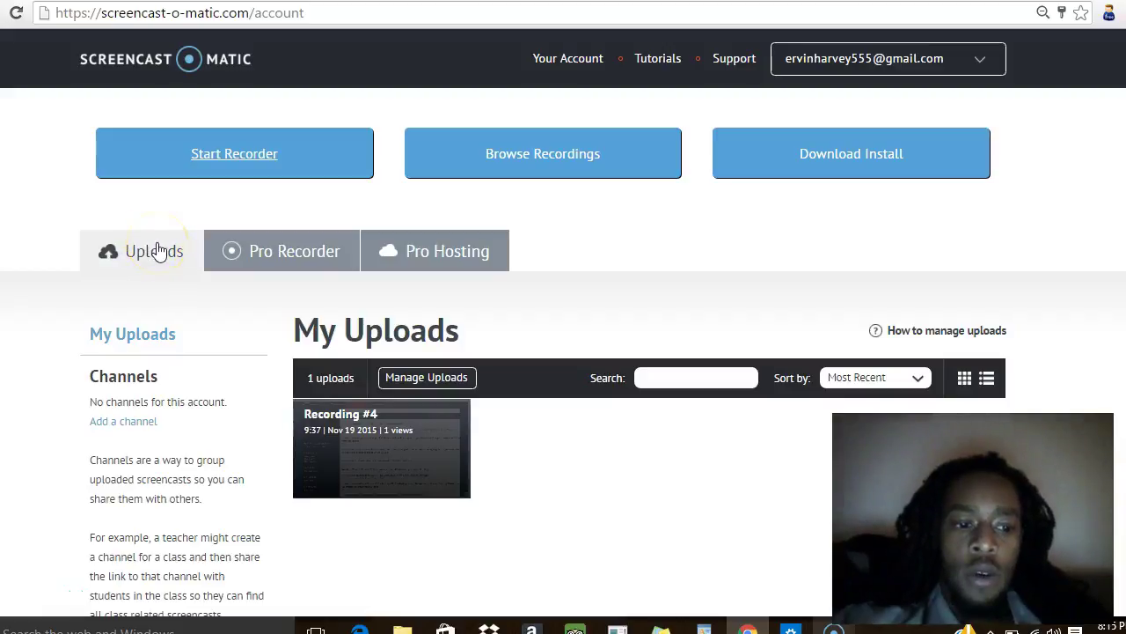
Step: Start a new Screencast-O-Matic screen recording from the account page
click(227, 153)
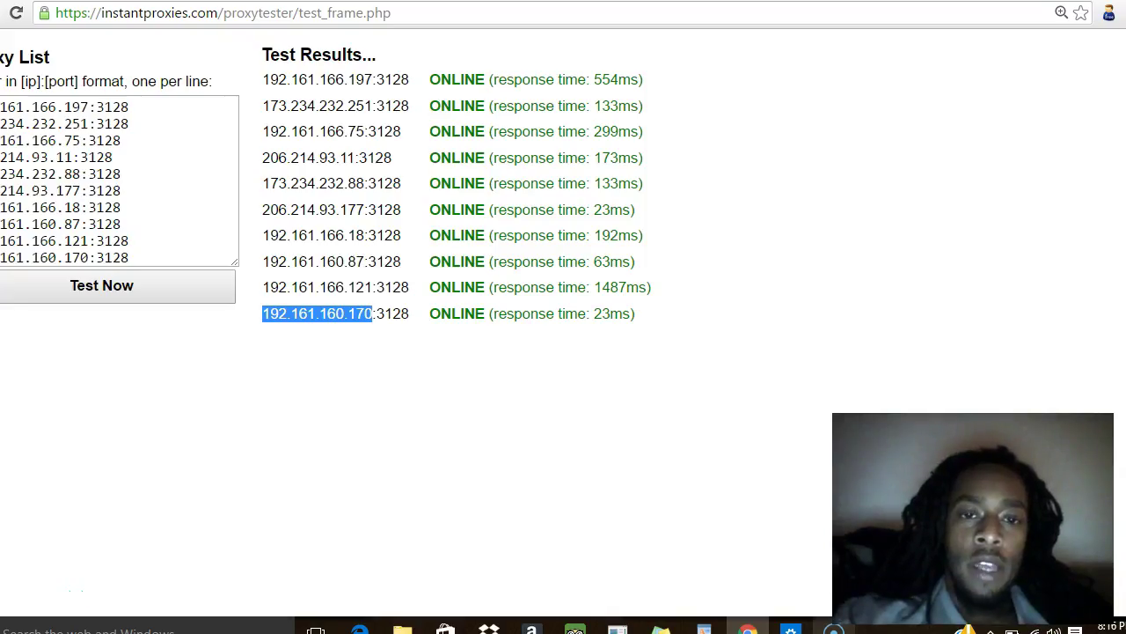
Step: Refresh the proxy tester, select the first proxy's IP, and return to the Proxy Admin Panel
key(F5)
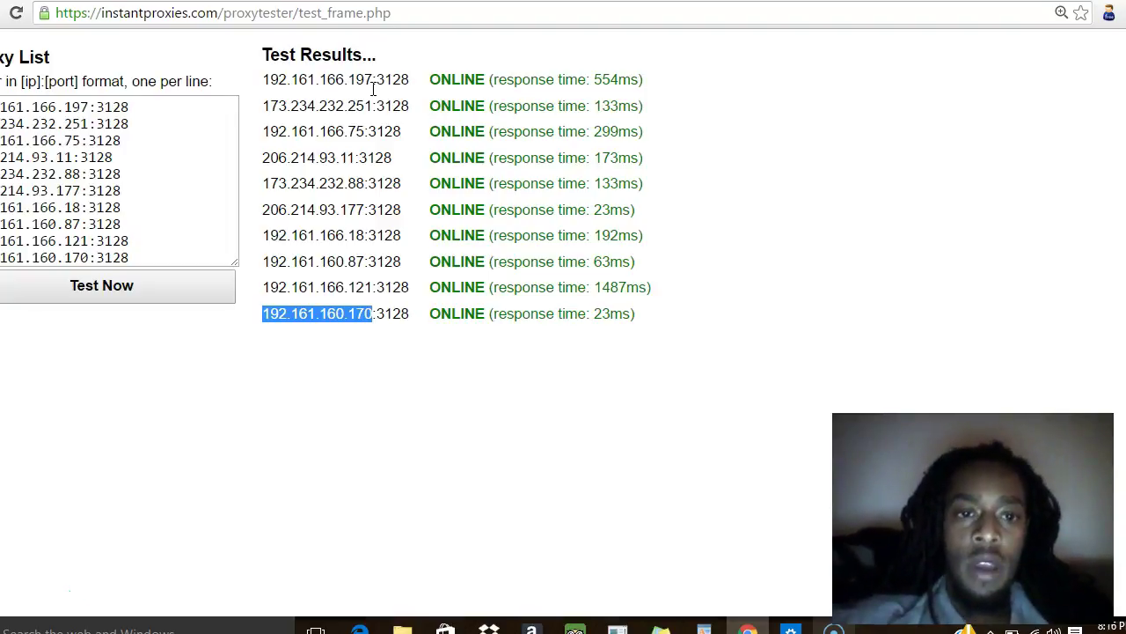
drag(373, 81, 268, 85)
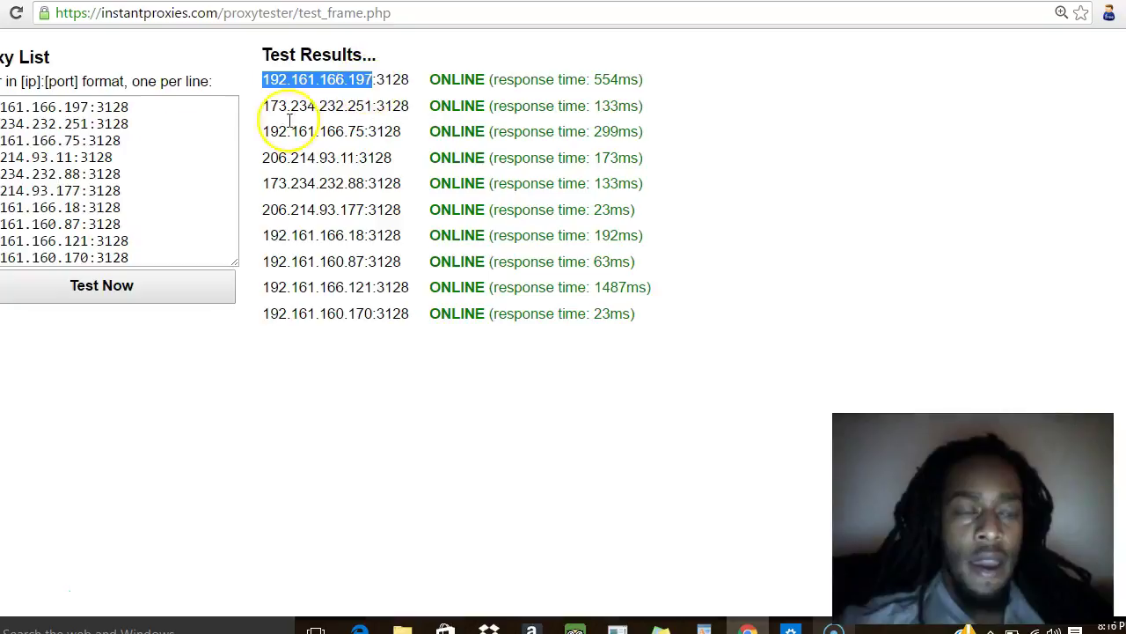
key(alt+Tab)
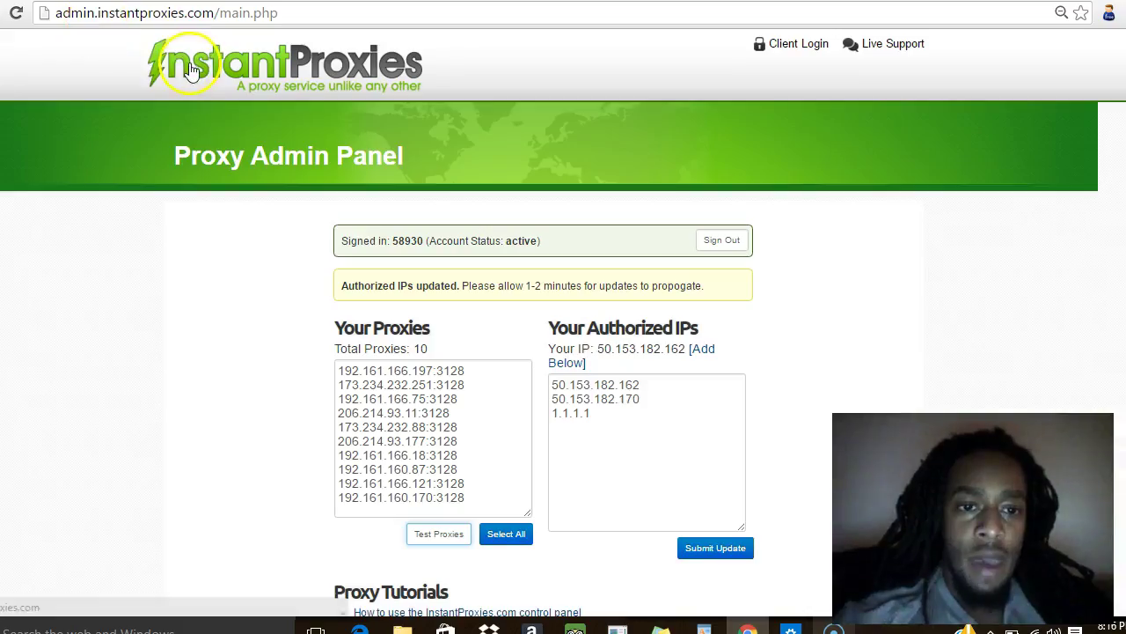
Step: Add the current IP to Authorized IPs, select the whole proxy list, then go to Windows proxy settings
click(699, 352)
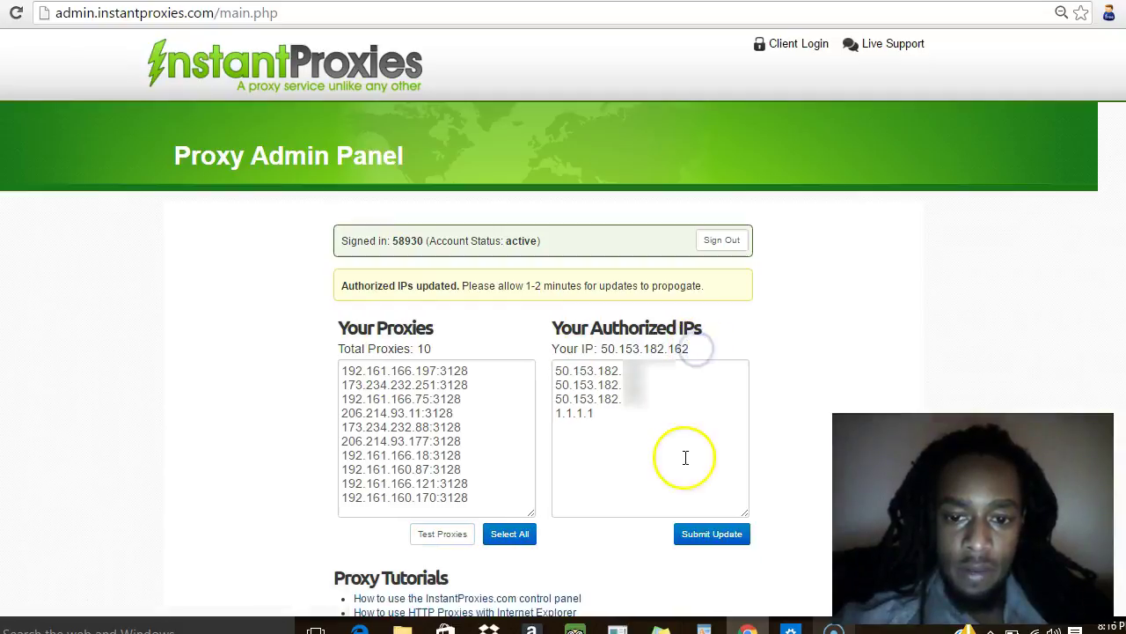
click(510, 533)
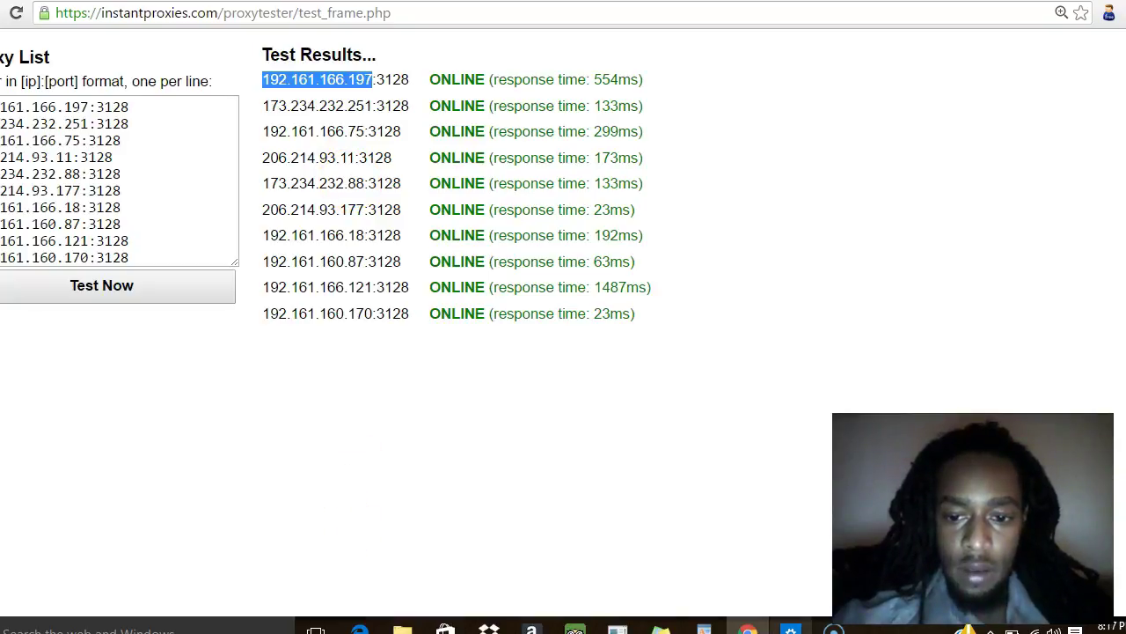
click(790, 626)
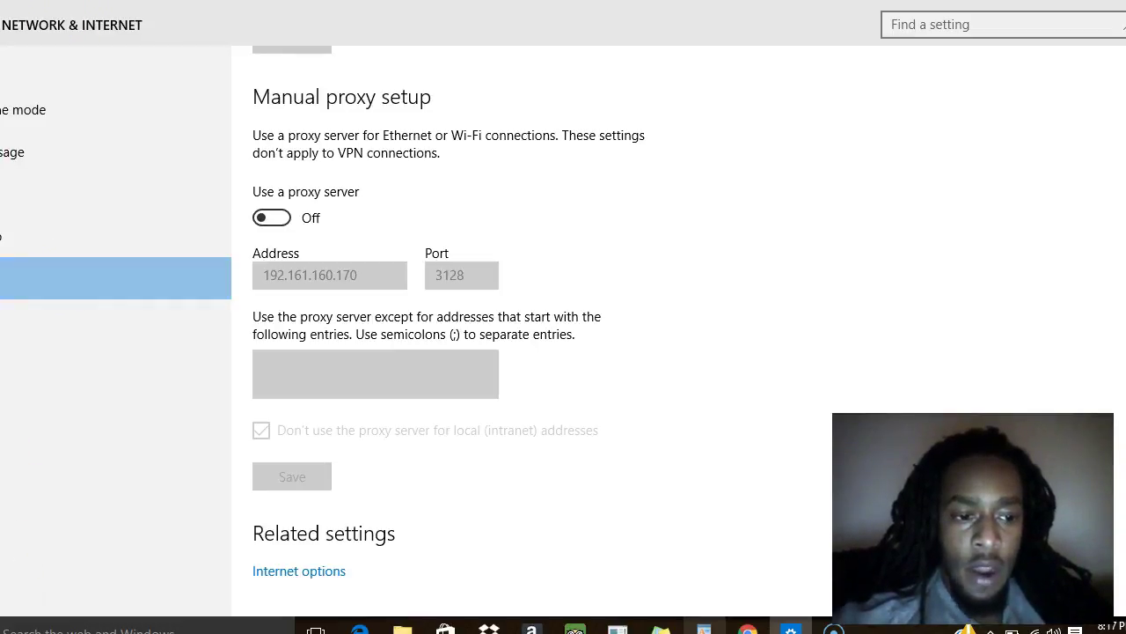
Step: Review automatic proxy detection and the manual proxy setup, then launch Microsoft Edge
key(super)
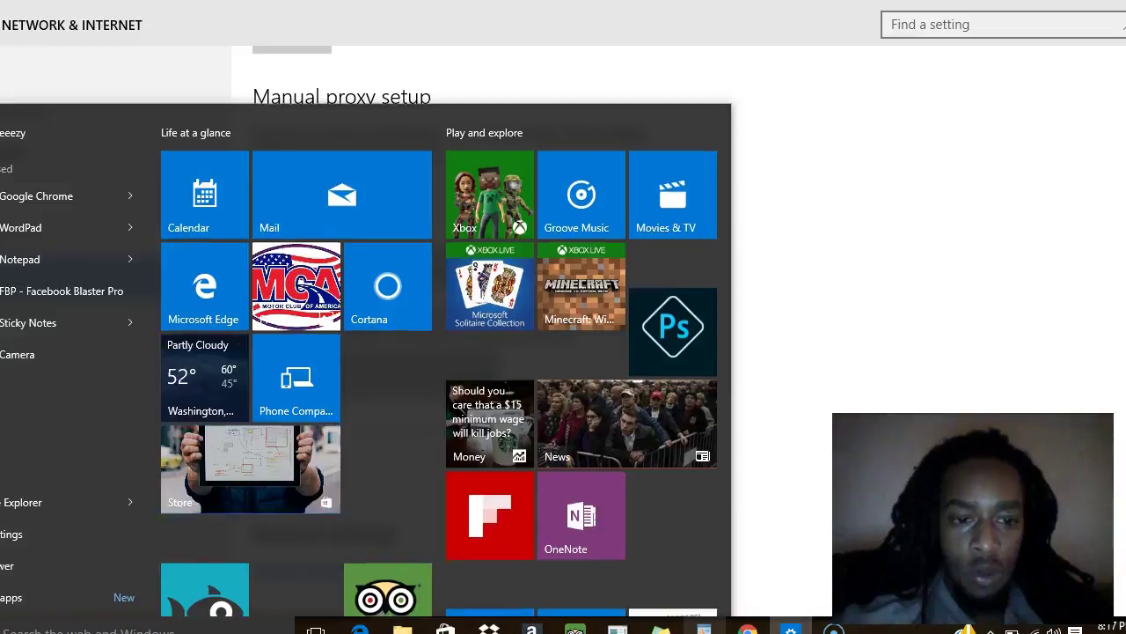
key(super)
key(super)
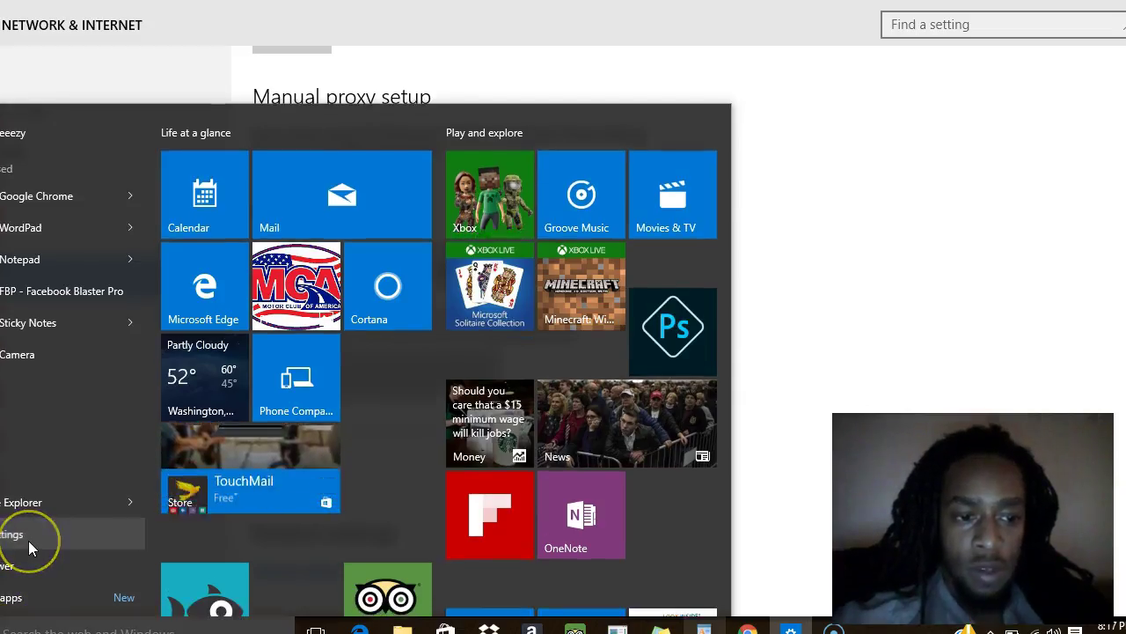
click(28, 542)
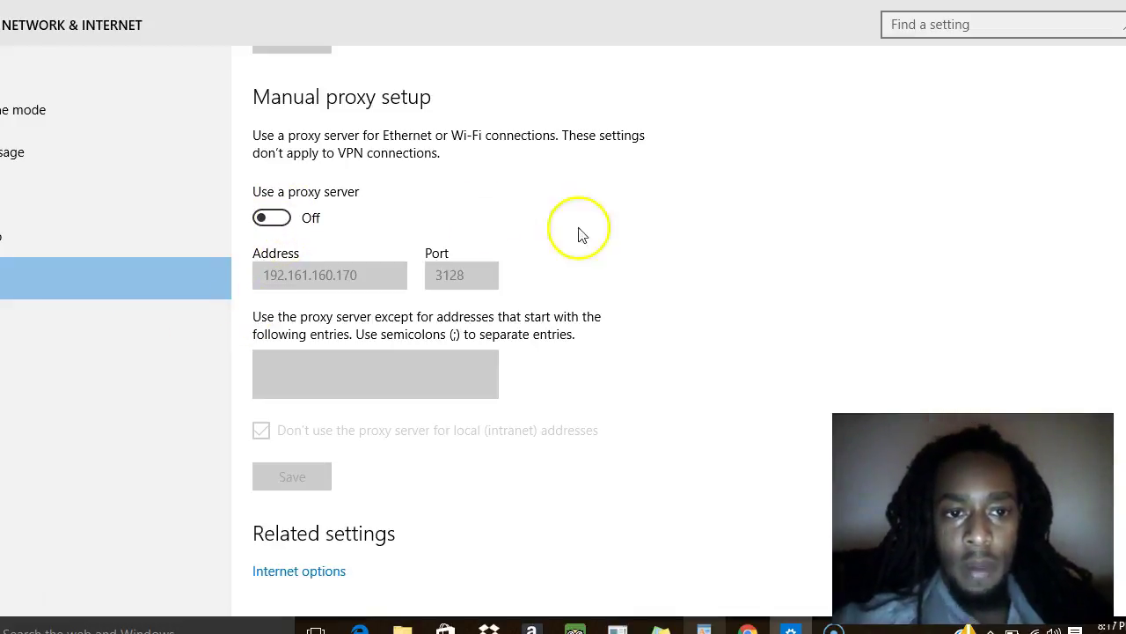
scroll(1124, 167, up, 3)
scroll(1124, 167, up, 1)
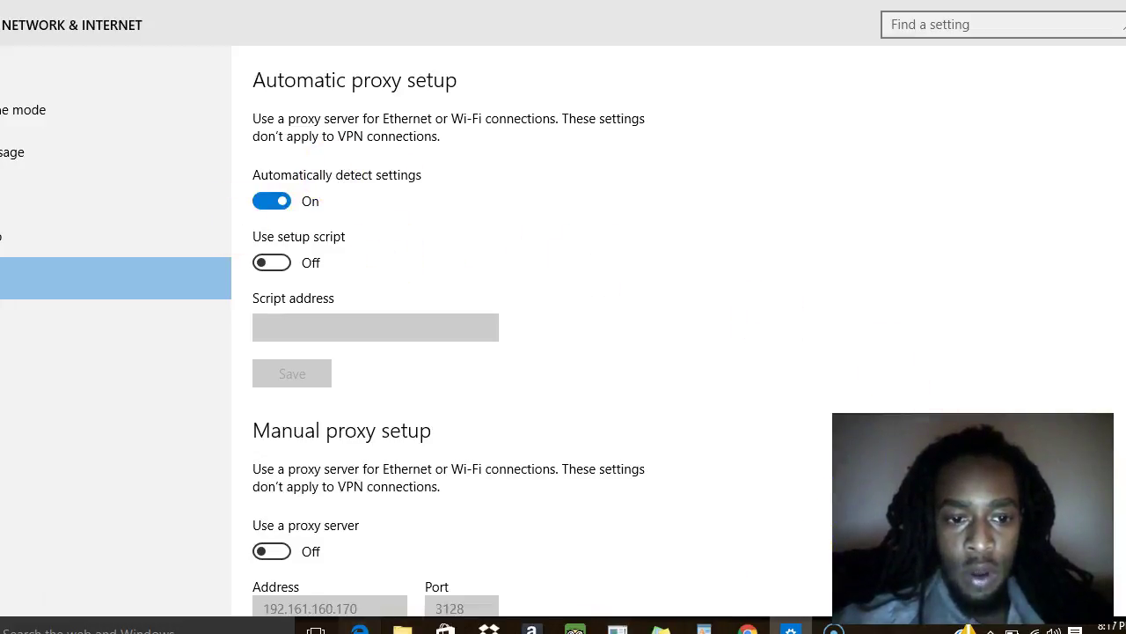
click(360, 627)
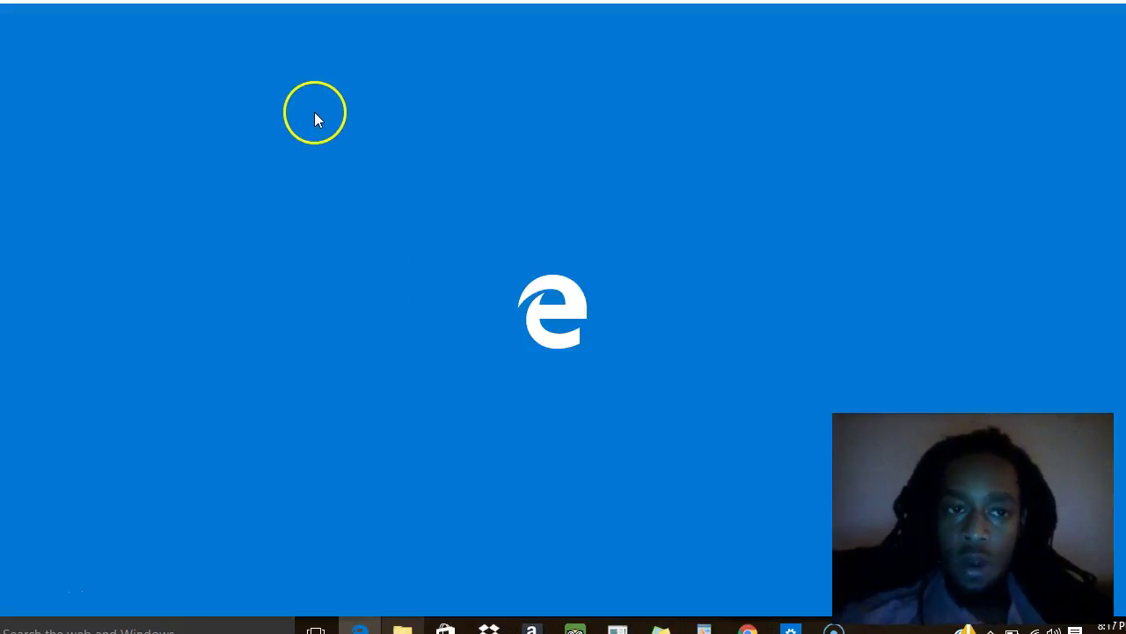
Step: Load whatismyip.com in Edge to see the current Virginia IP address
text(whatismyip.com/)
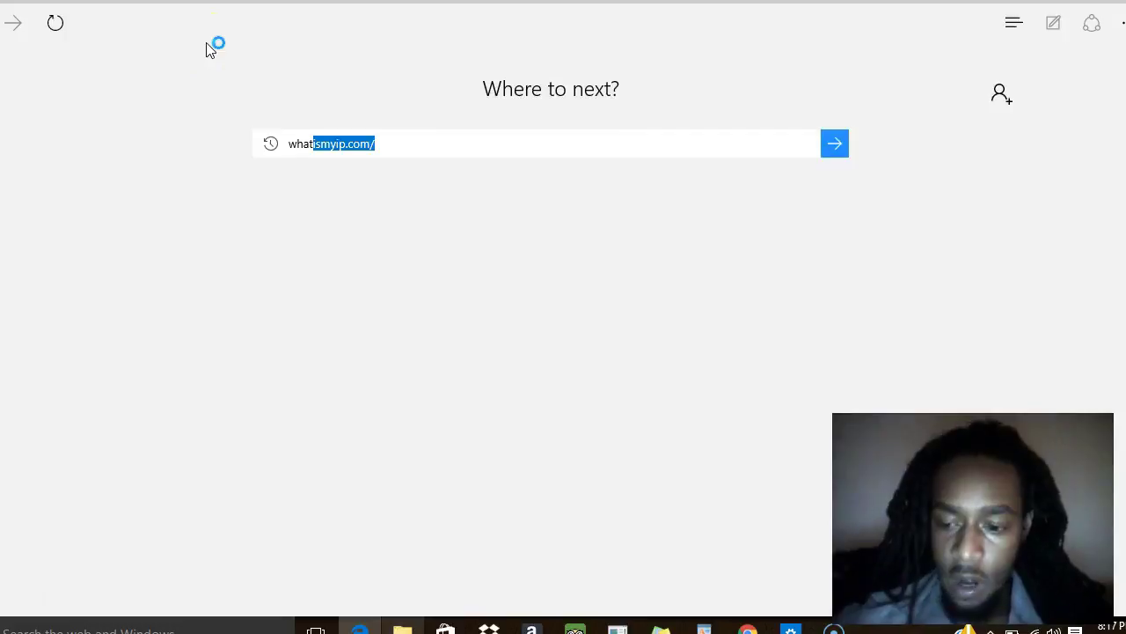
key(Return)
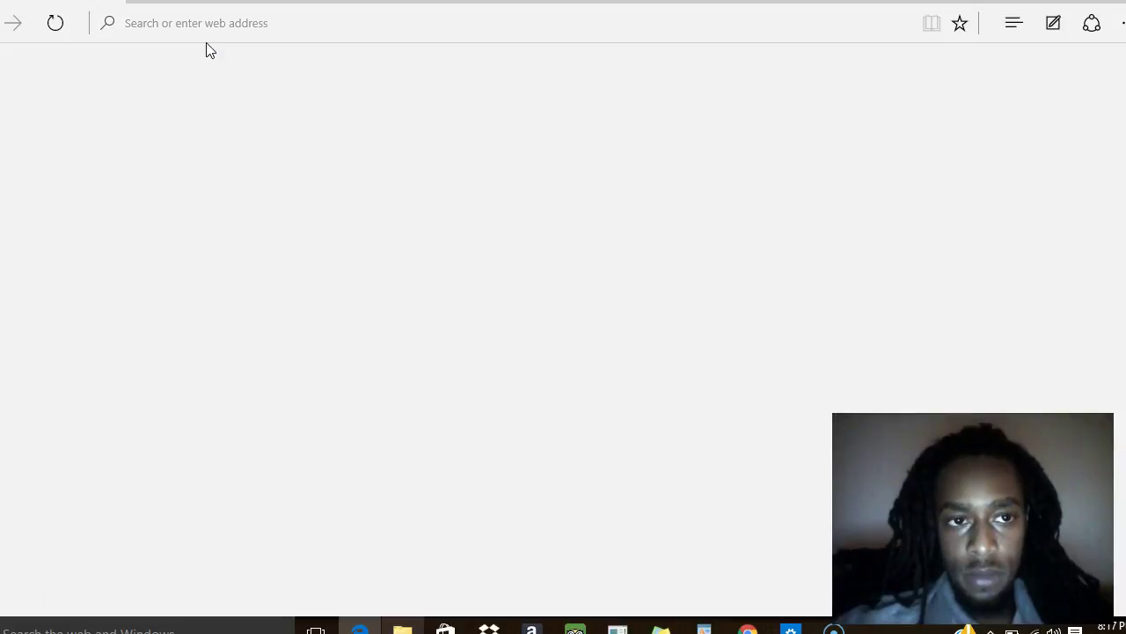
click(205, 24)
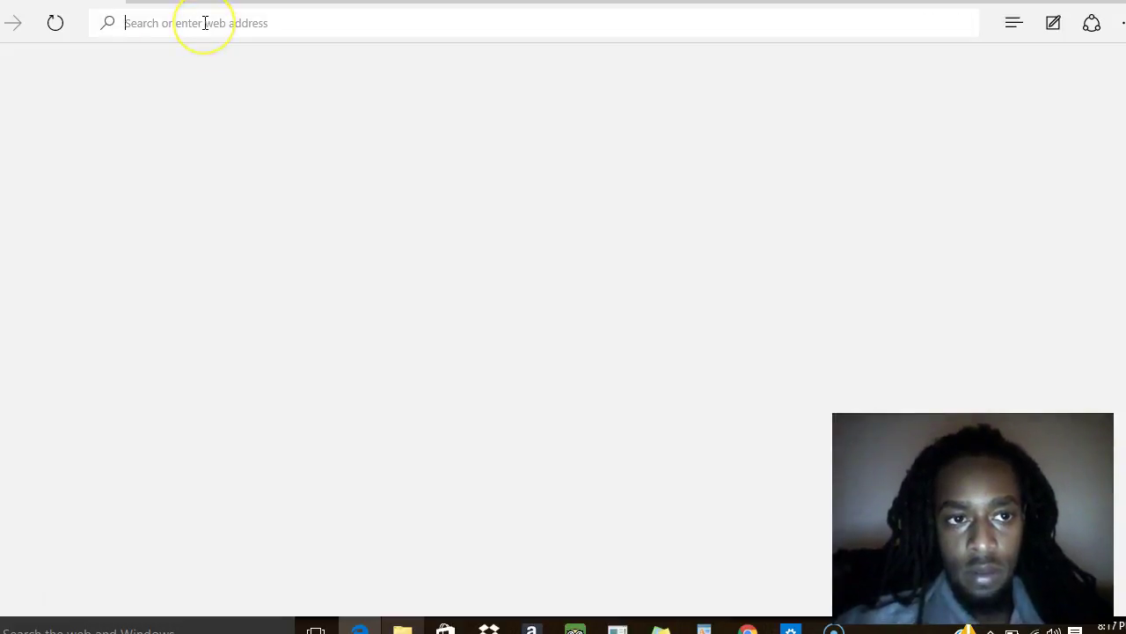
text(wha)
key(Return)
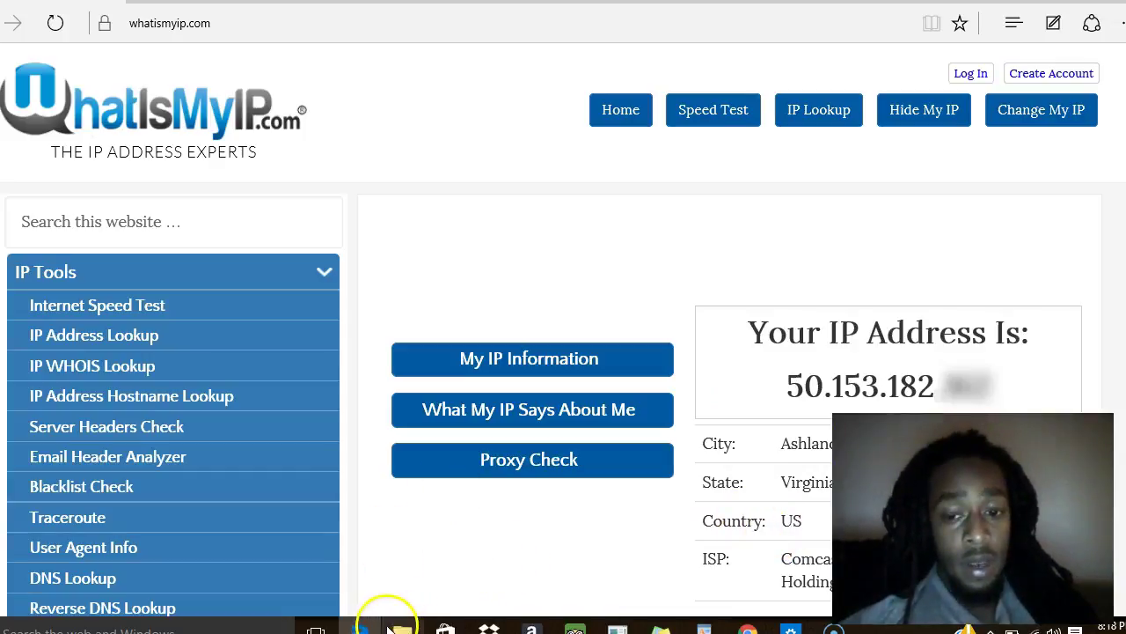
Step: Turn on the manual proxy at 192.161.160.170 port 3128 and open Internet options
click(788, 626)
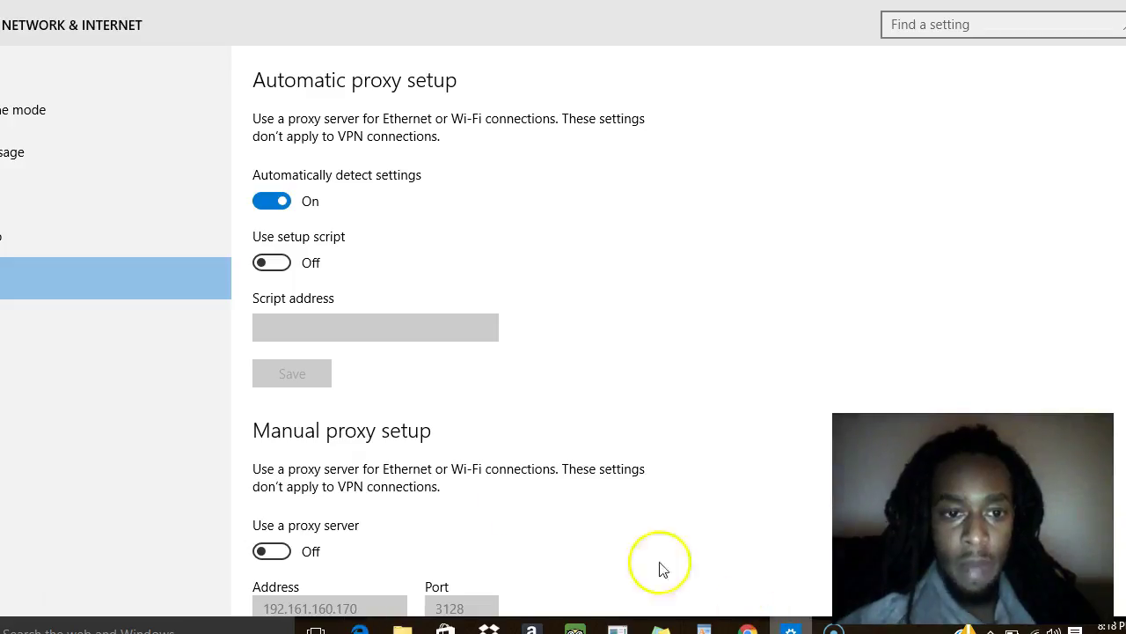
scroll(1053, 272, down, 3)
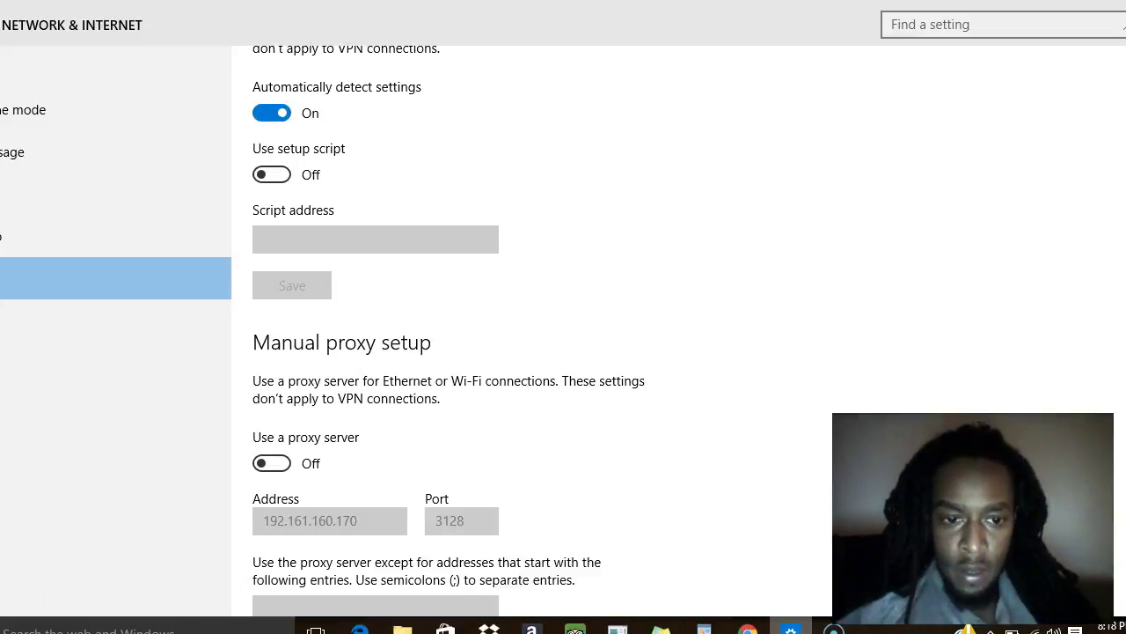
click(271, 357)
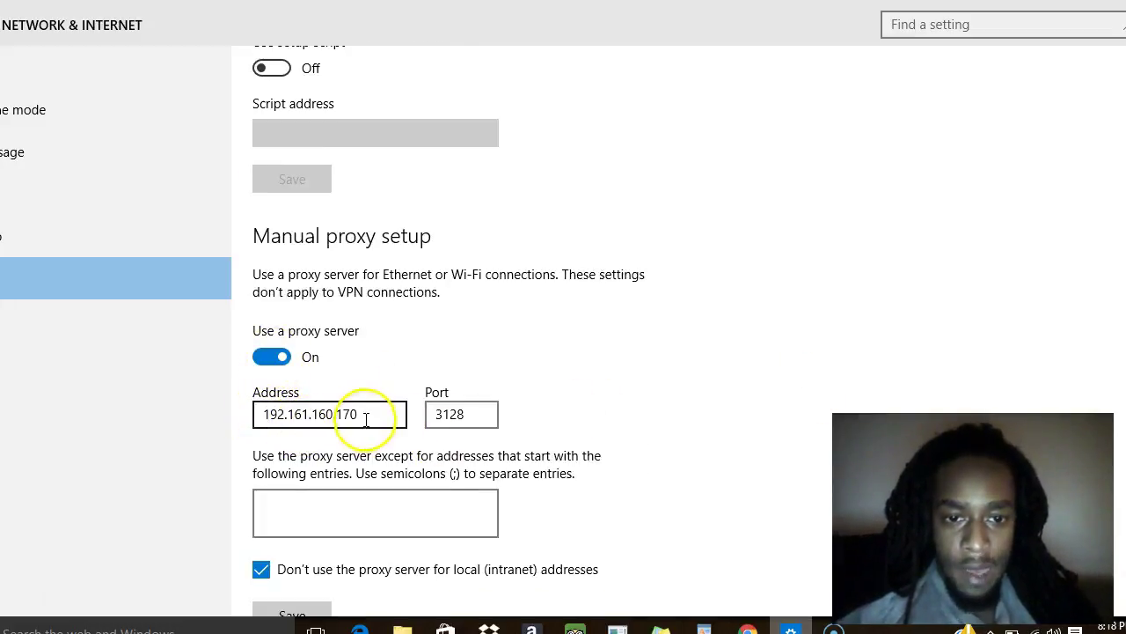
click(450, 414)
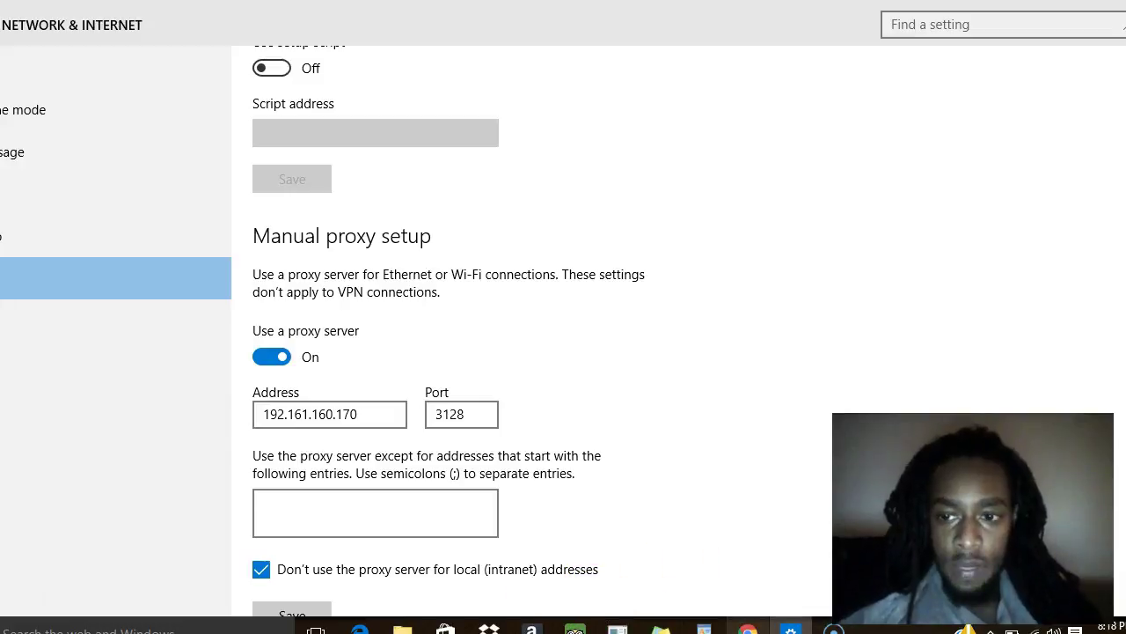
scroll(448, 339, down, 3)
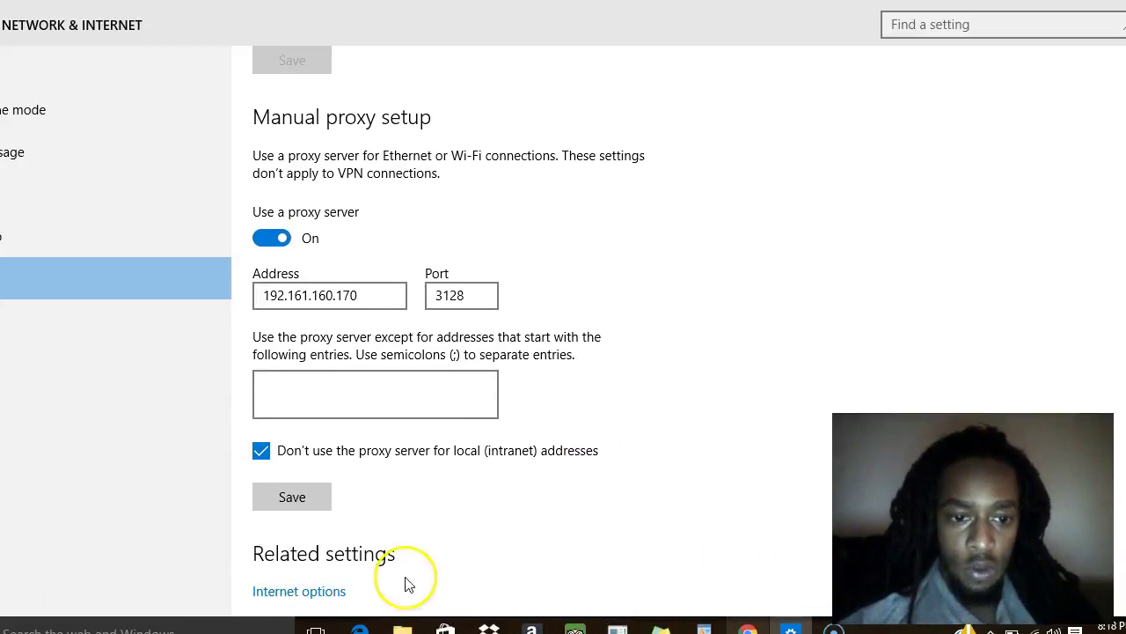
click(280, 597)
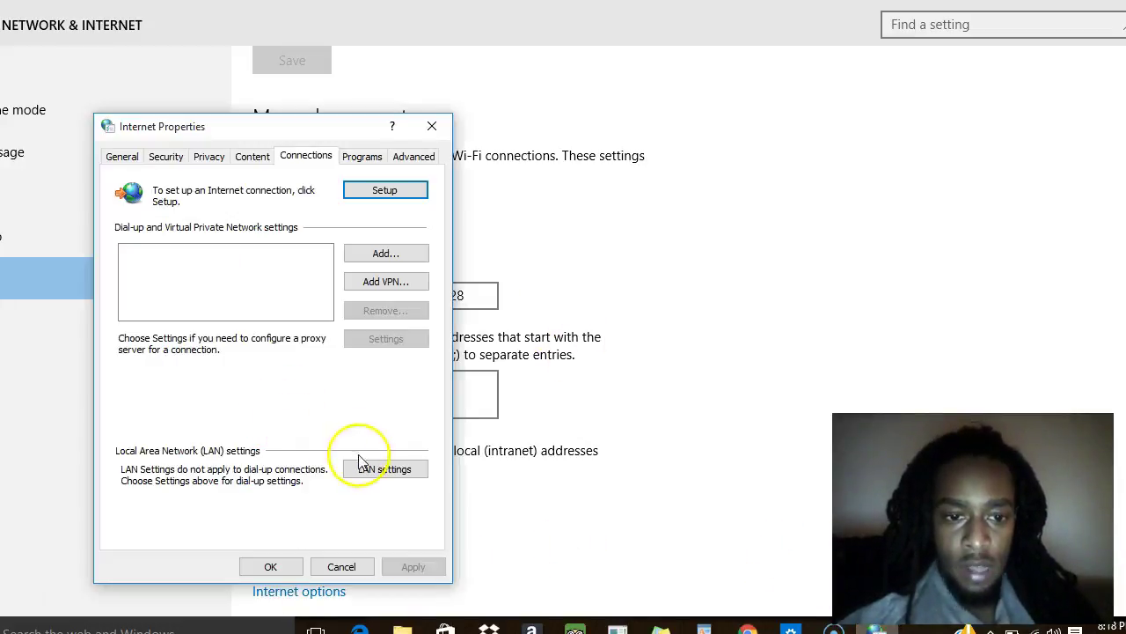
Step: Enable the LAN proxy server at 192.161.160.170 on port 80
click(372, 473)
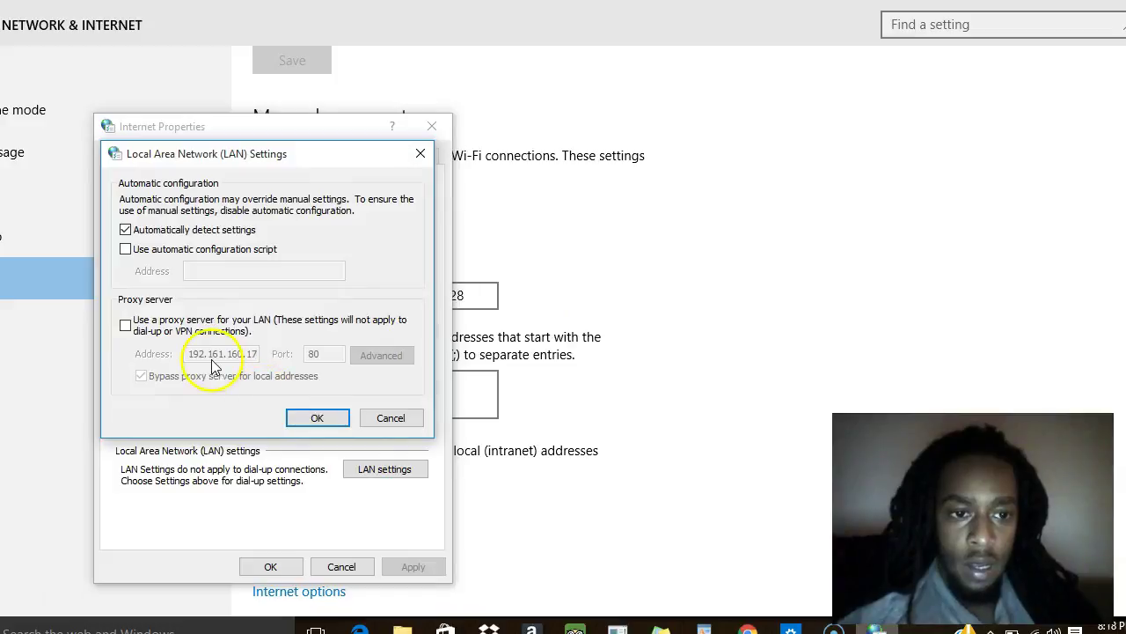
click(125, 325)
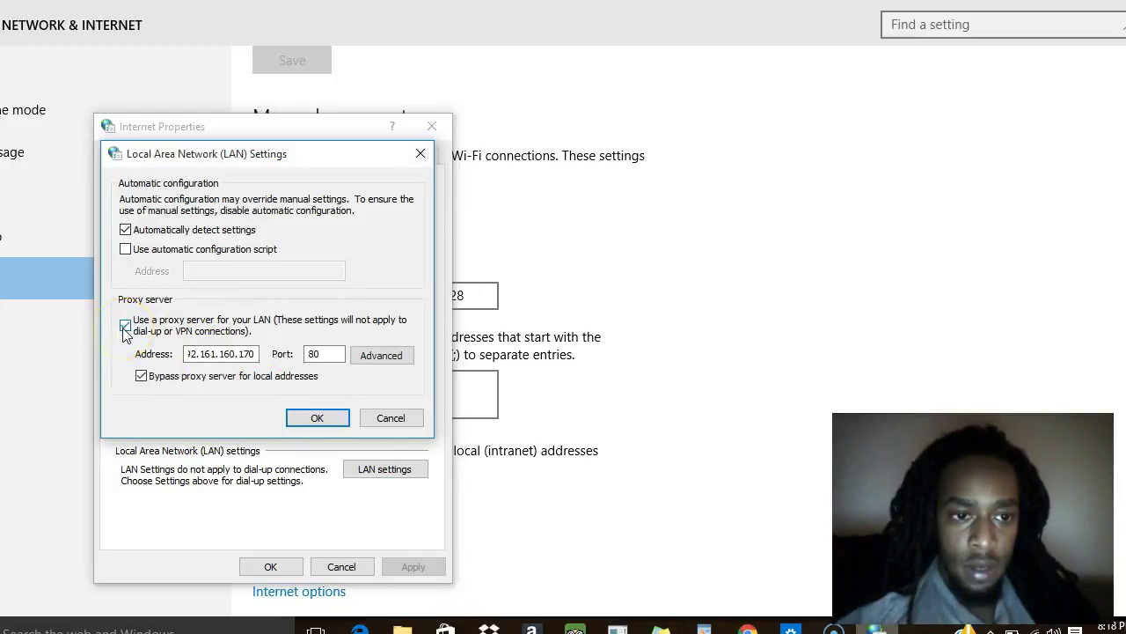
click(195, 353)
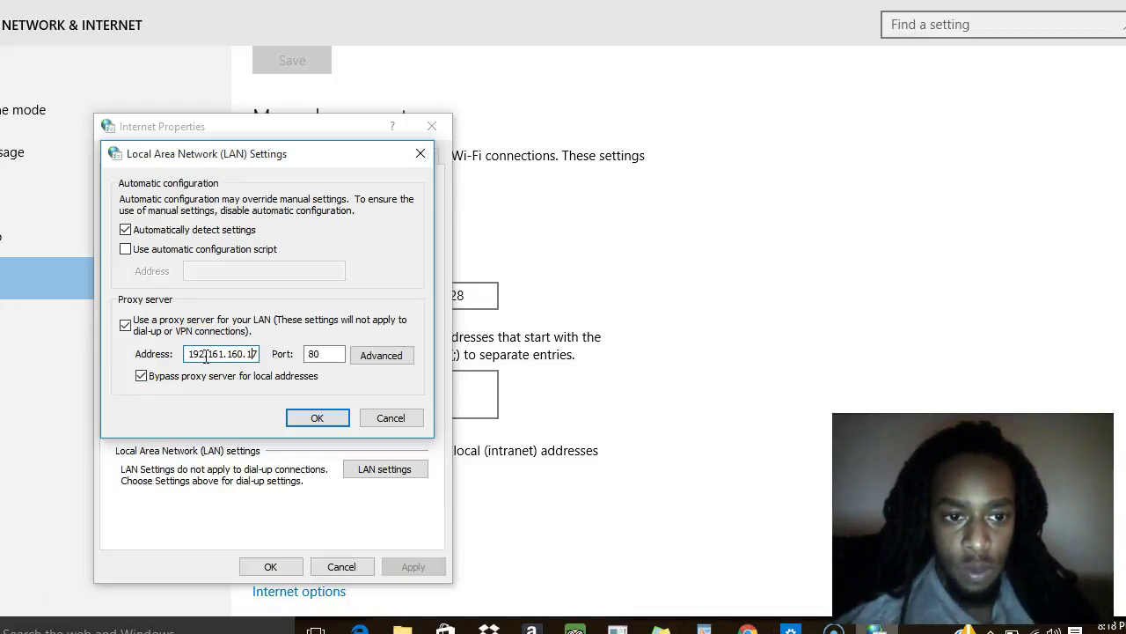
click(322, 356)
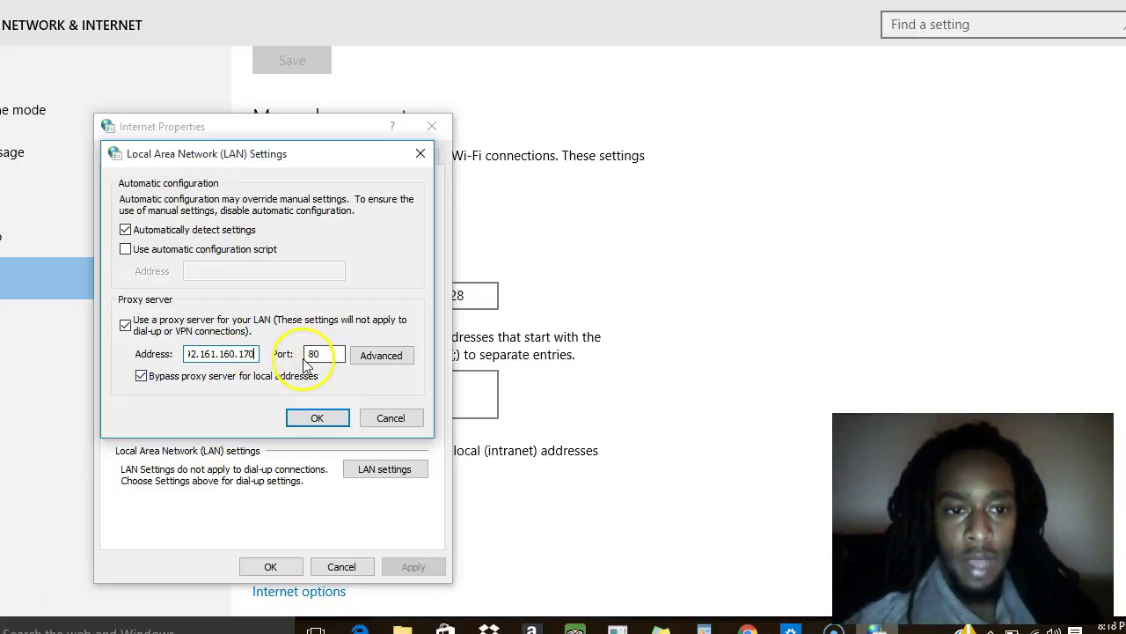
Step: Accept the per-protocol proxy settings and confirm LAN Settings and Internet Properties
click(379, 355)
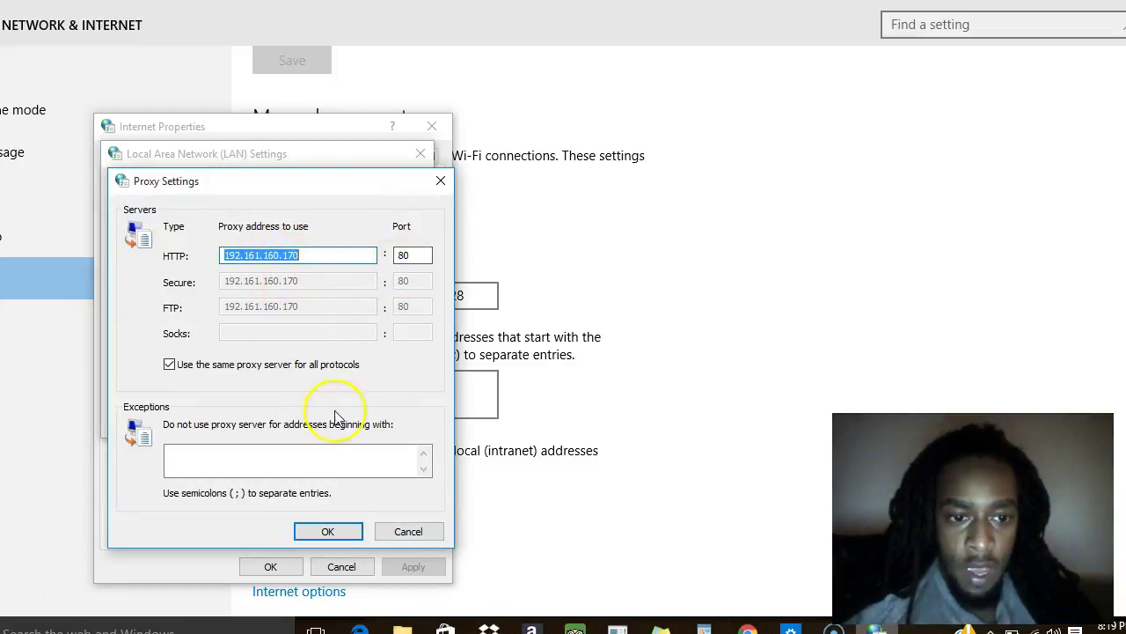
click(320, 532)
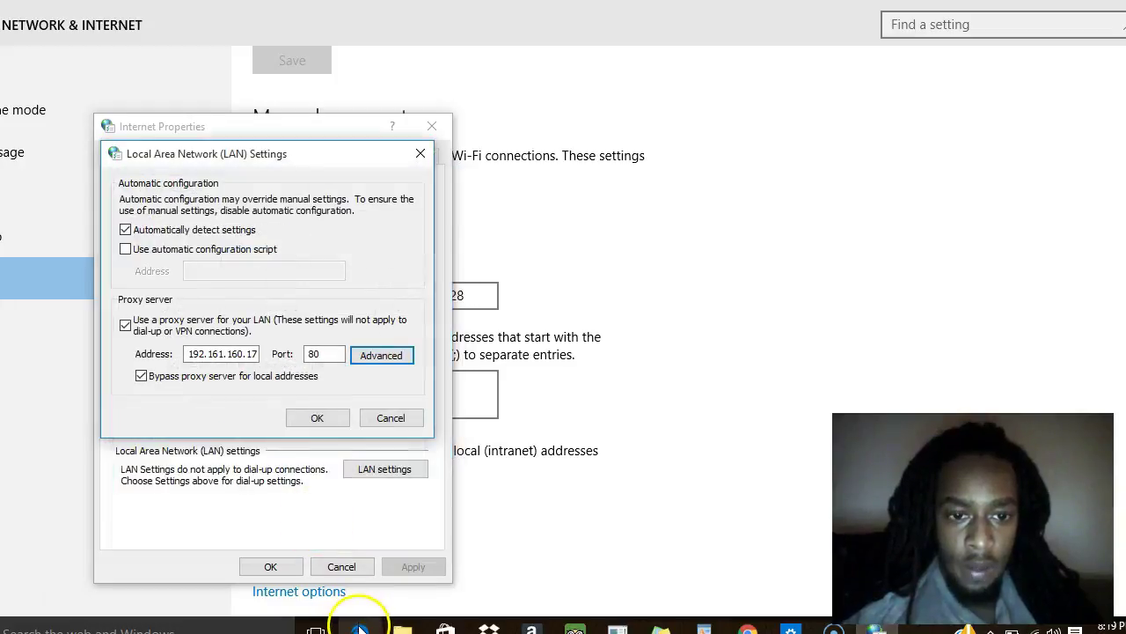
click(312, 417)
click(255, 574)
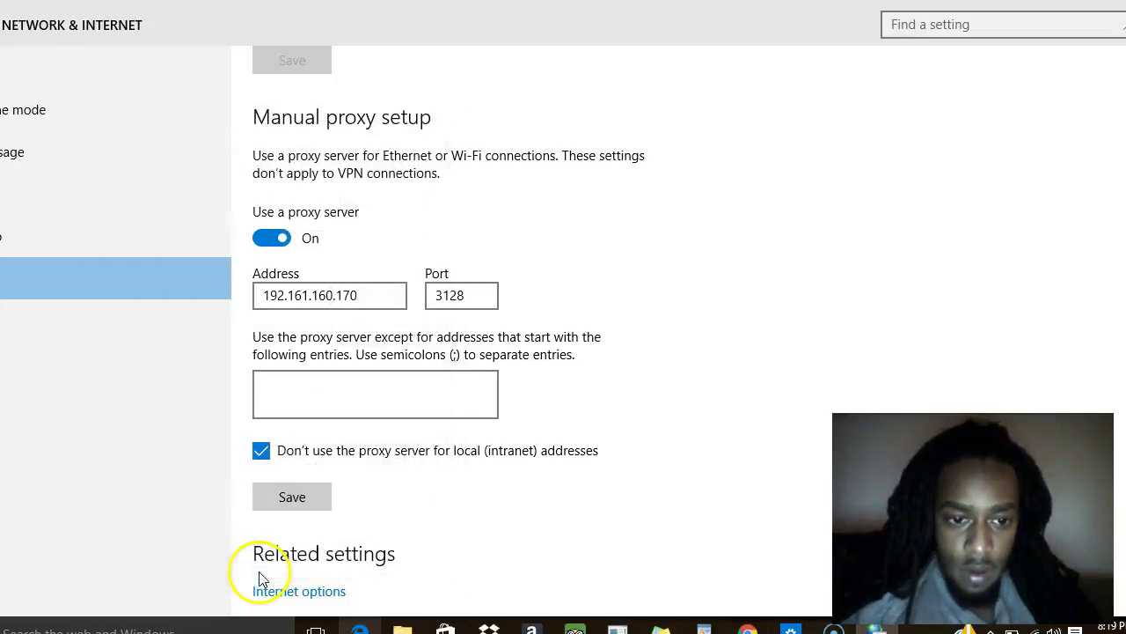
Step: Reload whatismyip.com to confirm IP 192.161.160.170 in Los Angeles via QuadraNet Inc
click(359, 626)
click(279, 29)
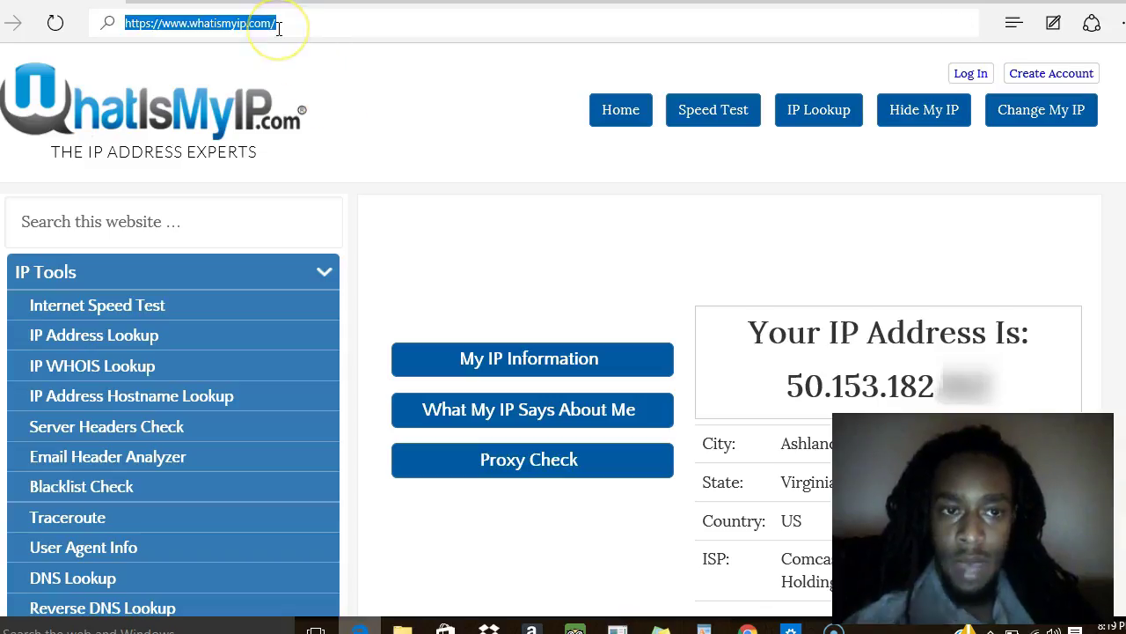
key(Return)
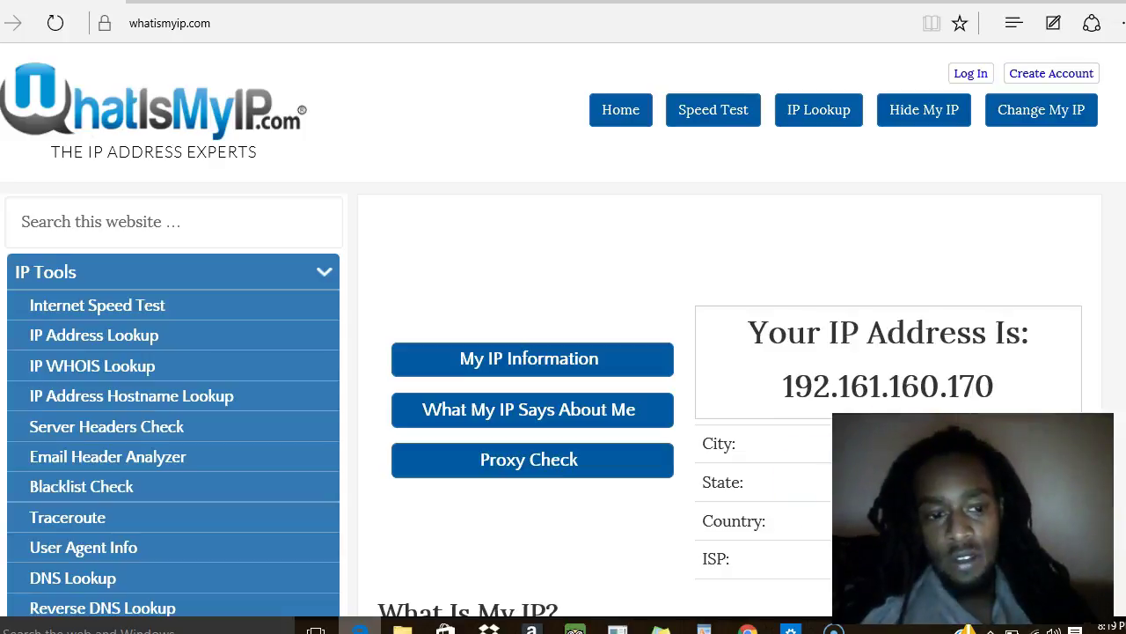
scroll(1099, 378, down, 1)
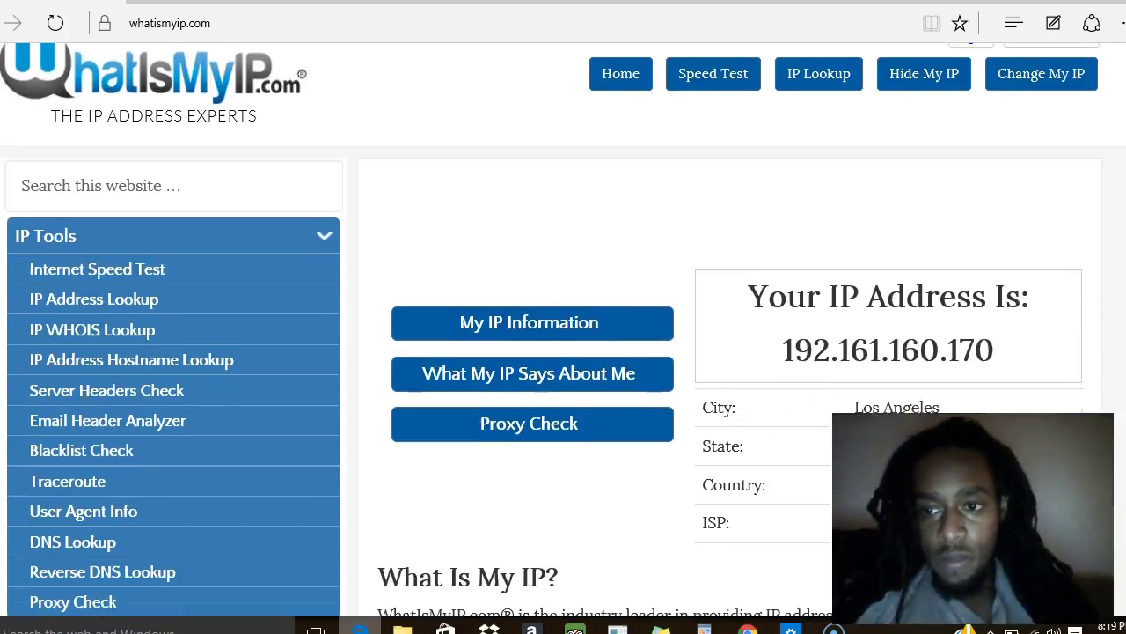
scroll(1099, 378, down, 3)
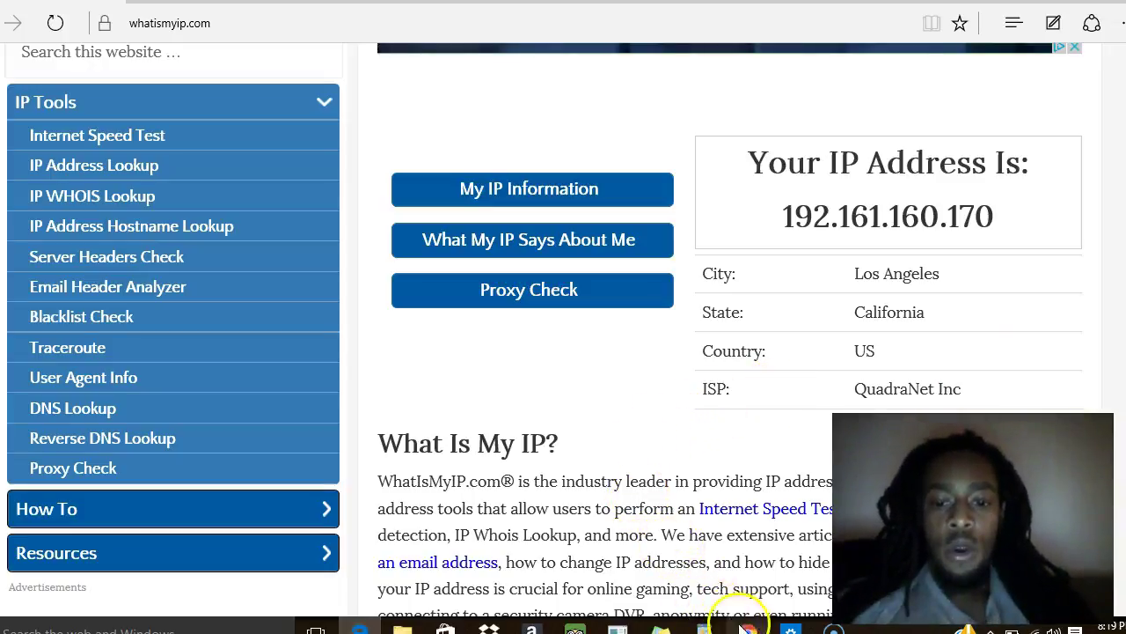
click(1013, 35)
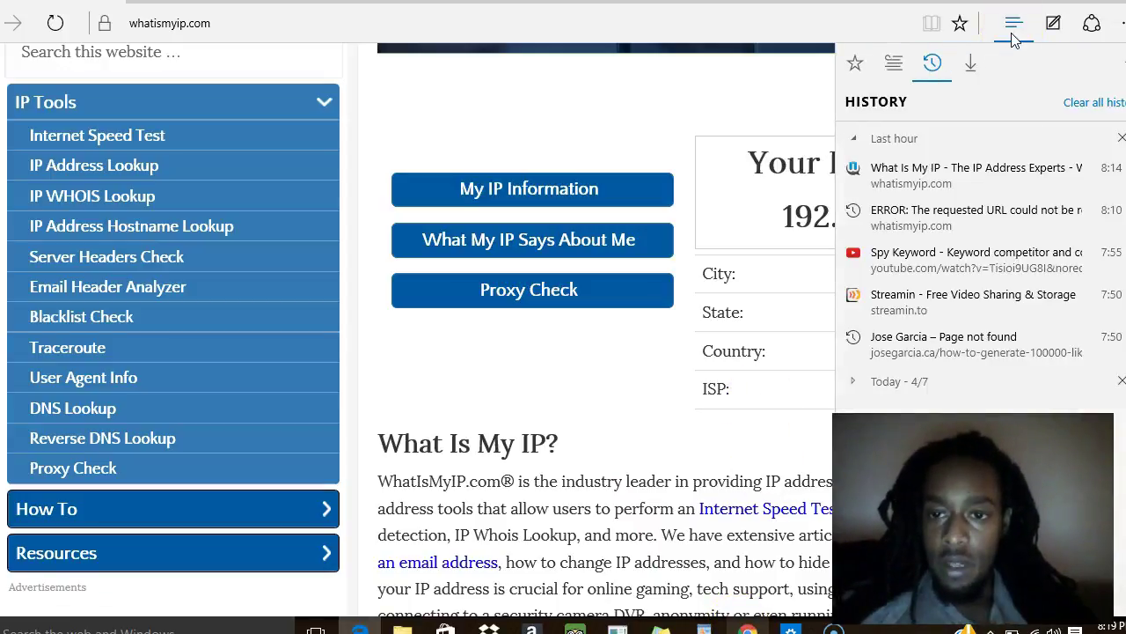
click(667, 85)
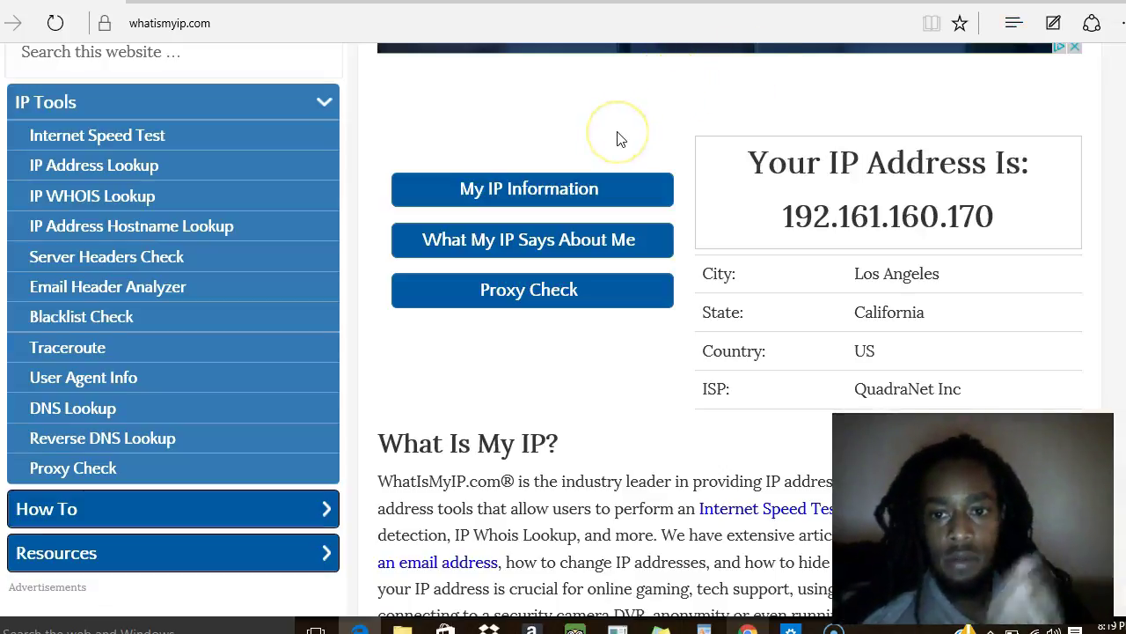